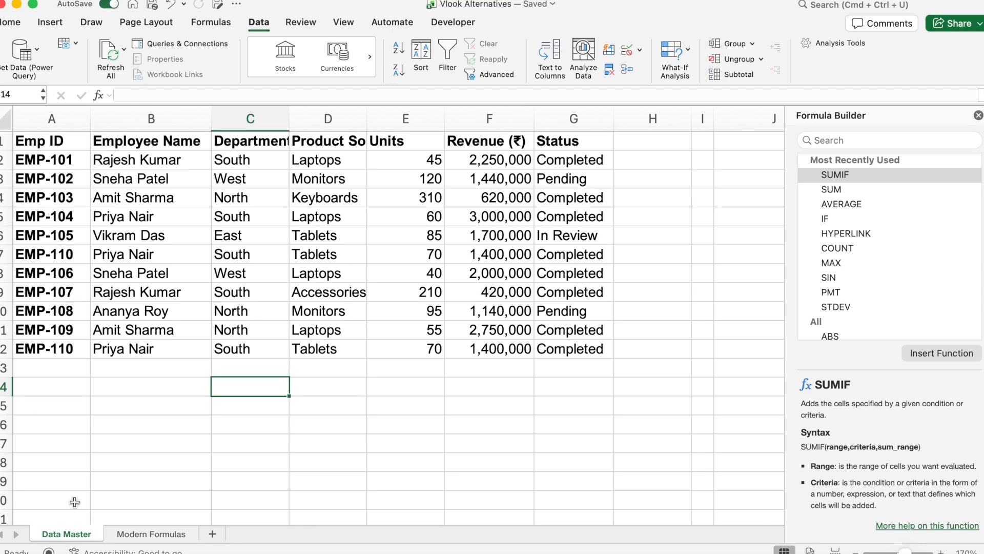
Step: On the Modern Formulas sheet, start an XLOOKUP formula in cell B2 under E Code
{"action": "left_click", "coordinate": [149, 532]}
{"action": "left_click", "coordinate": [213, 164]}
{"action": "type", "text": "="}
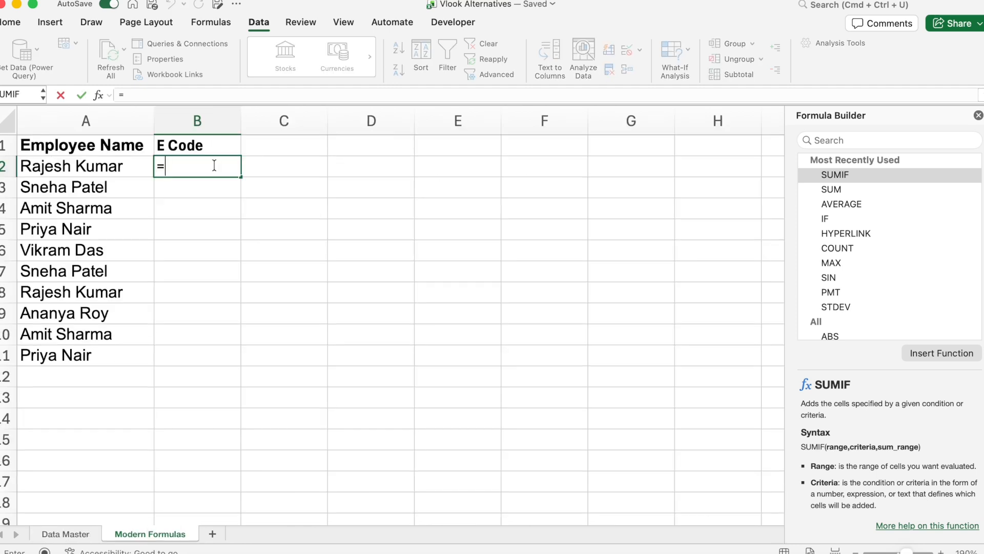
{"action": "type", "text": "xloo"}
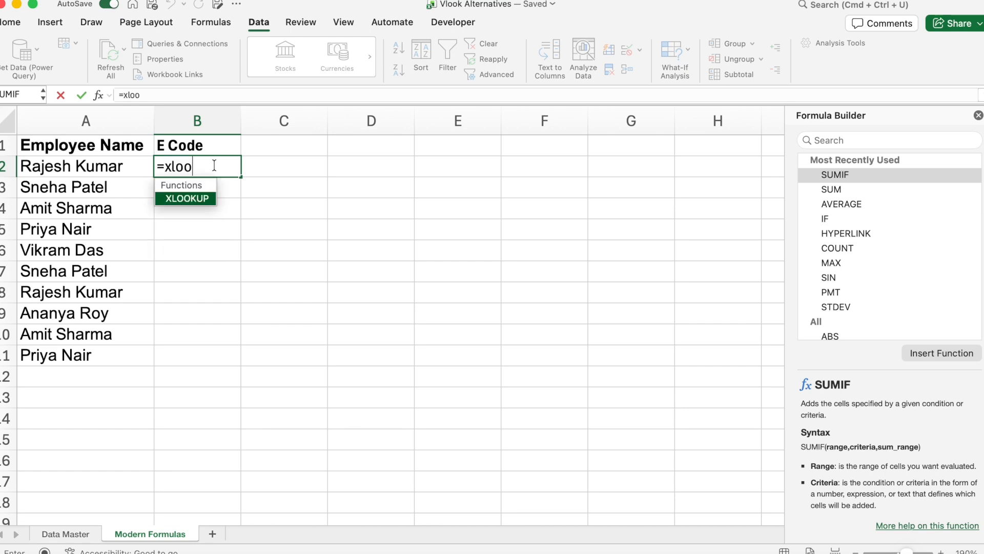
{"action": "key", "text": "Tab"}
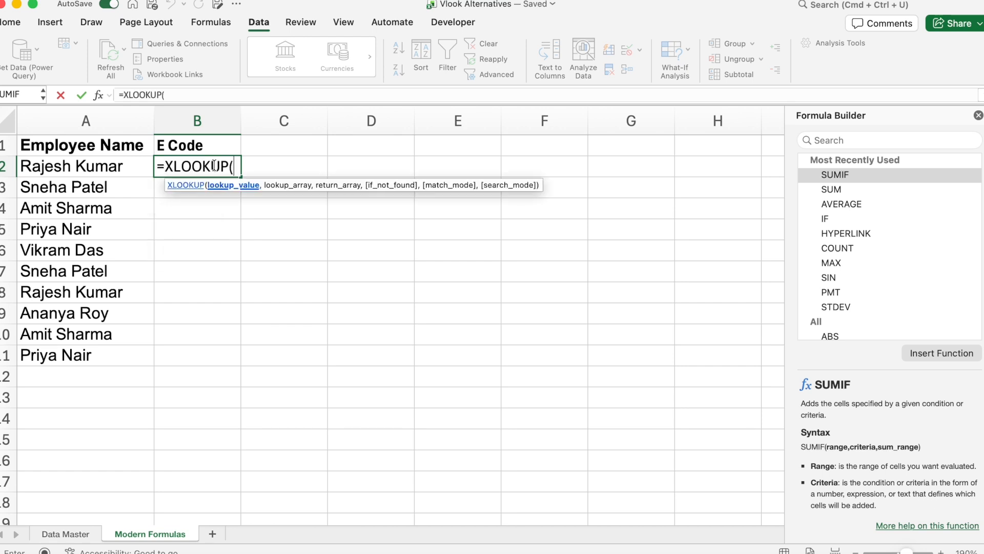
Step: Open the formula builder for XLOOKUP and set the lookup value to cell A2
{"action": "left_click", "coordinate": [100, 96]}
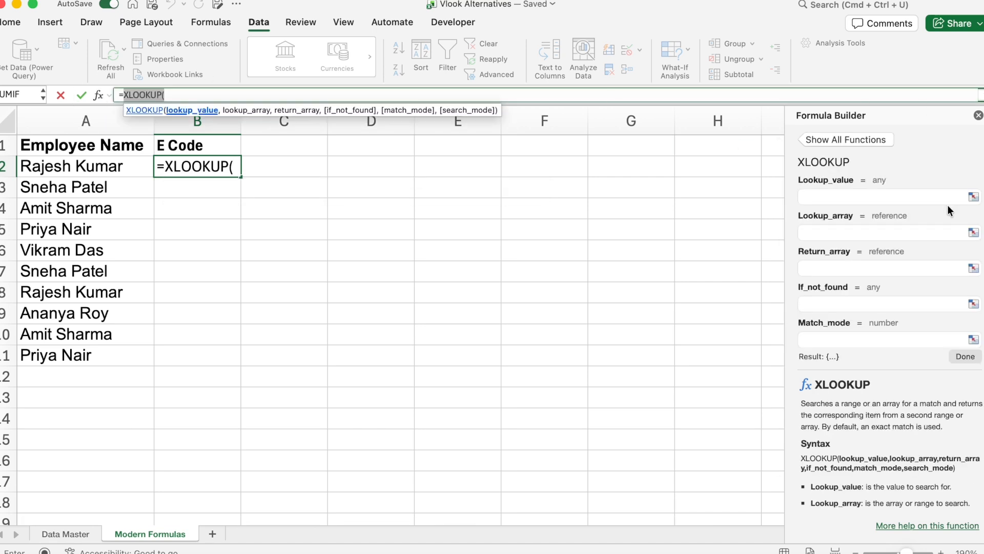
{"action": "left_click", "coordinate": [880, 196]}
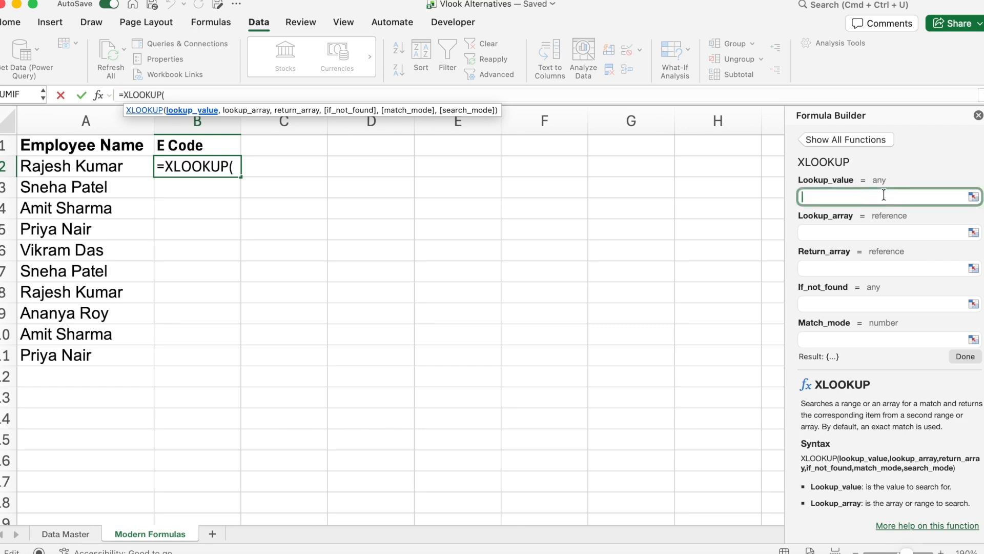
{"action": "left_click", "coordinate": [113, 172]}
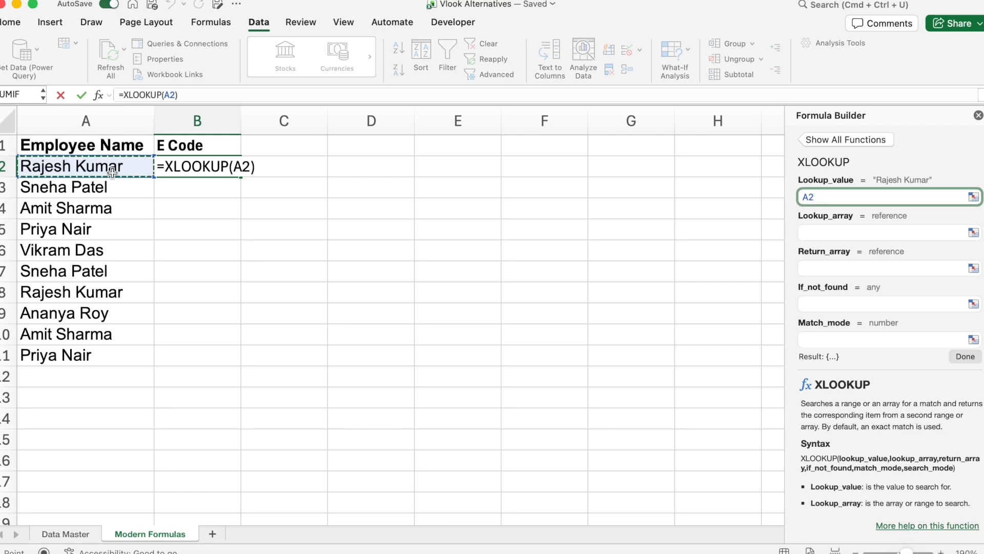
Step: Set the lookup array to column B of the Data Master sheet
{"action": "left_click", "coordinate": [852, 231]}
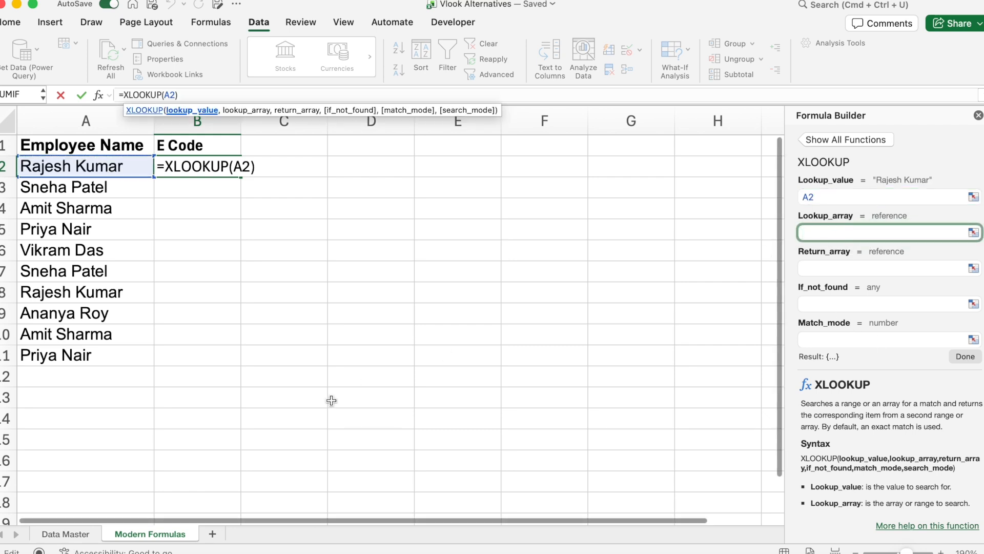
{"action": "left_click", "coordinate": [87, 536]}
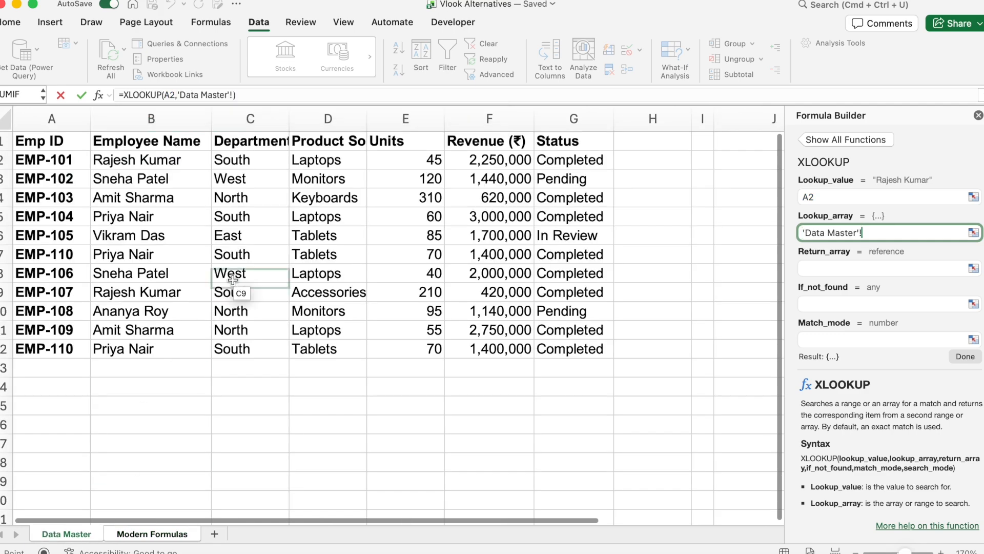
{"action": "left_click", "coordinate": [177, 117]}
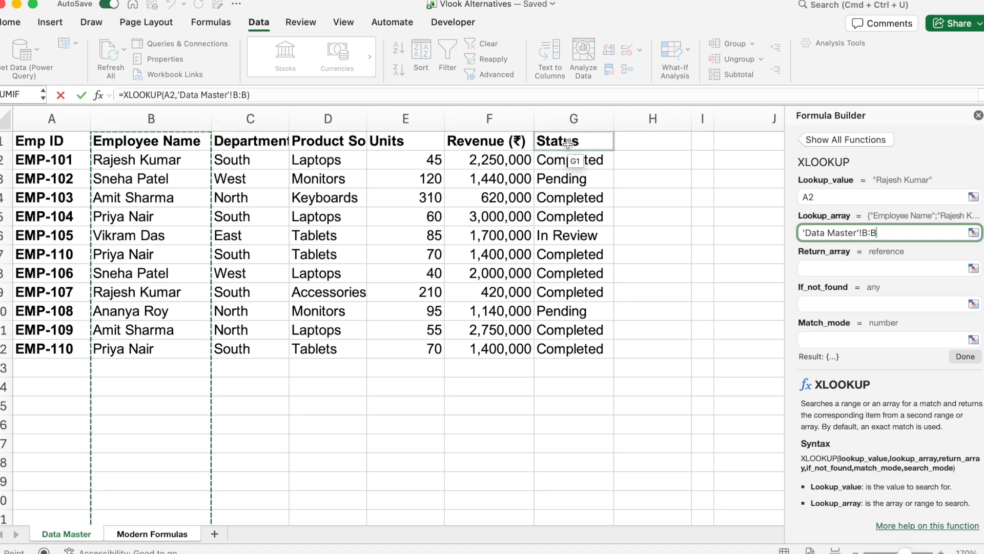
Step: Set the return array to column A of the Data Master sheet
{"action": "left_click", "coordinate": [847, 267]}
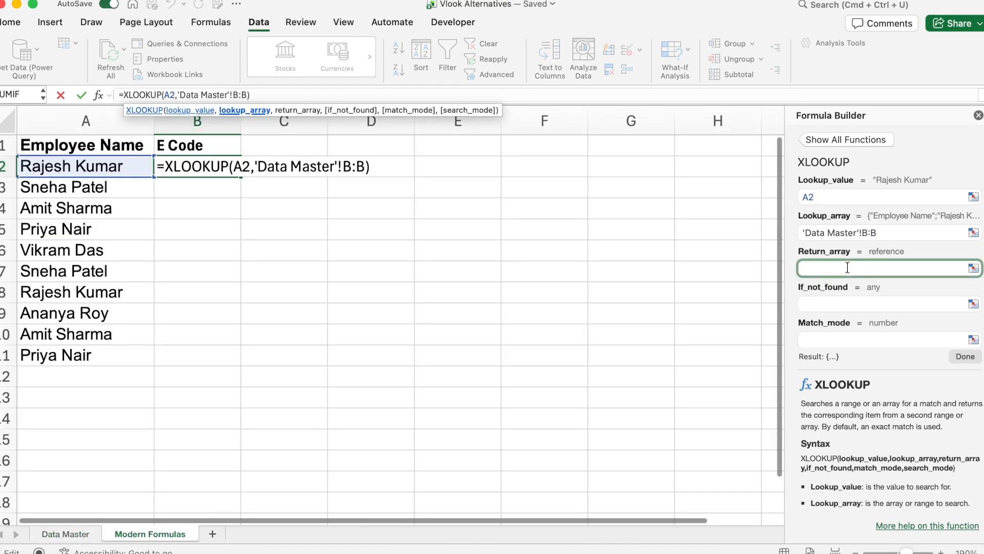
{"action": "left_click", "coordinate": [85, 536]}
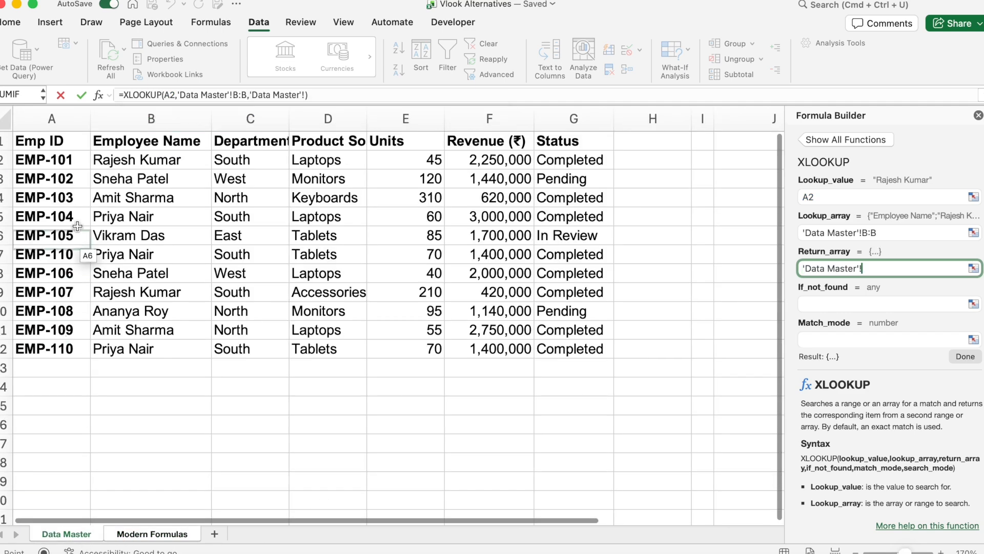
{"action": "left_click", "coordinate": [61, 117]}
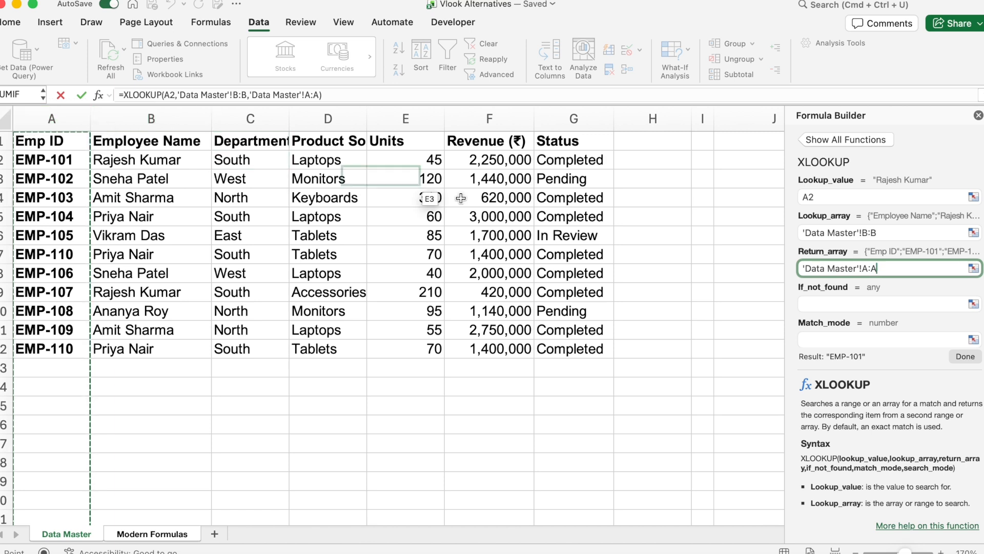
Step: Set the if-not-found value to "Not Found" and enter the formula
{"action": "left_click", "coordinate": [851, 303]}
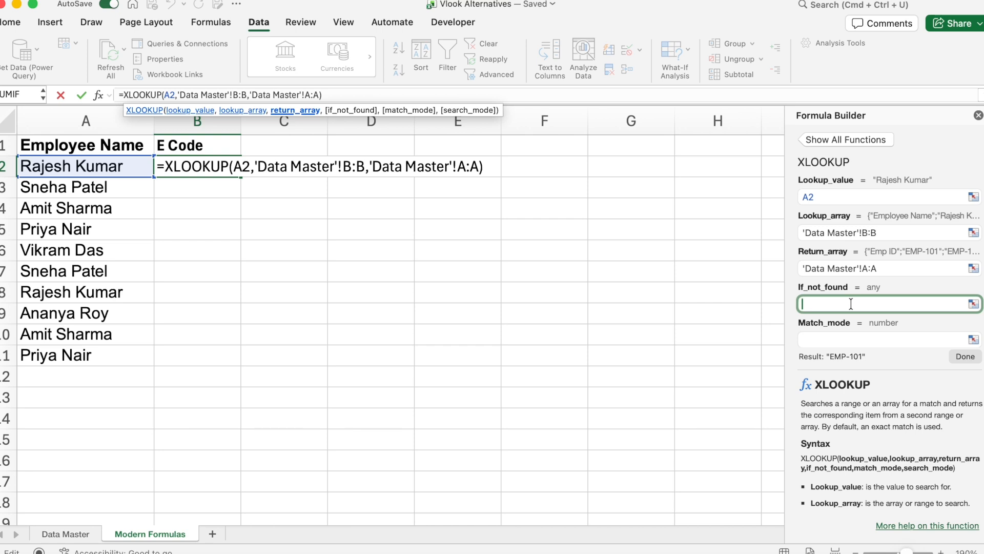
{"action": "type", "text": "\"Not Found\""}
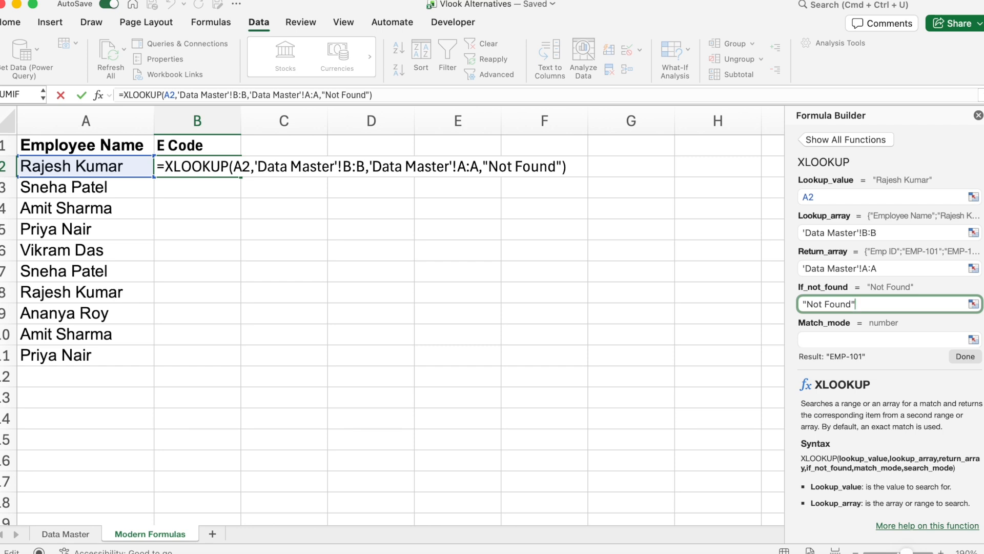
{"action": "key", "text": "Return"}
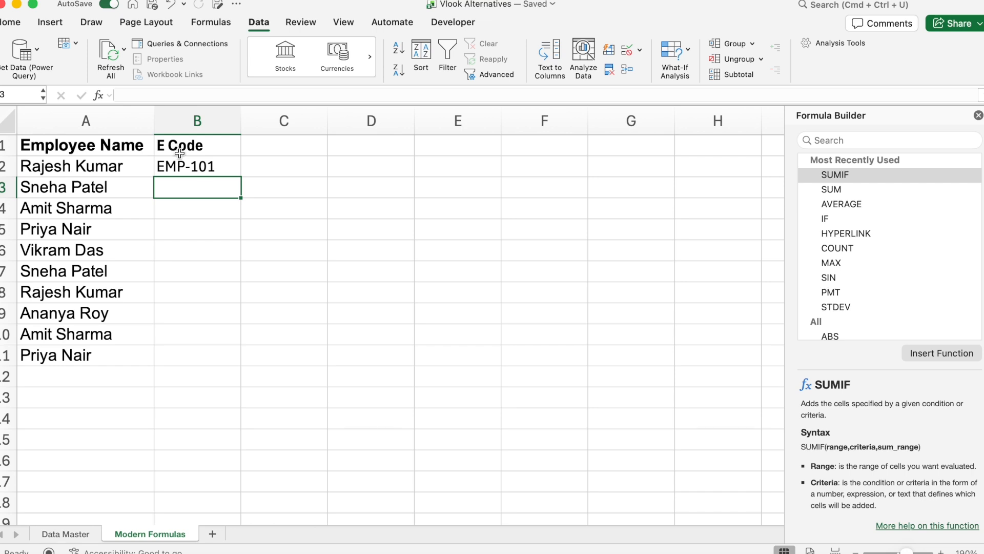
Step: Copy the E Code formula from B2 down through row 11
{"action": "left_click", "coordinate": [198, 165]}
{"action": "left_click_drag", "start_coordinate": [241, 177], "coordinate": [219, 364]}
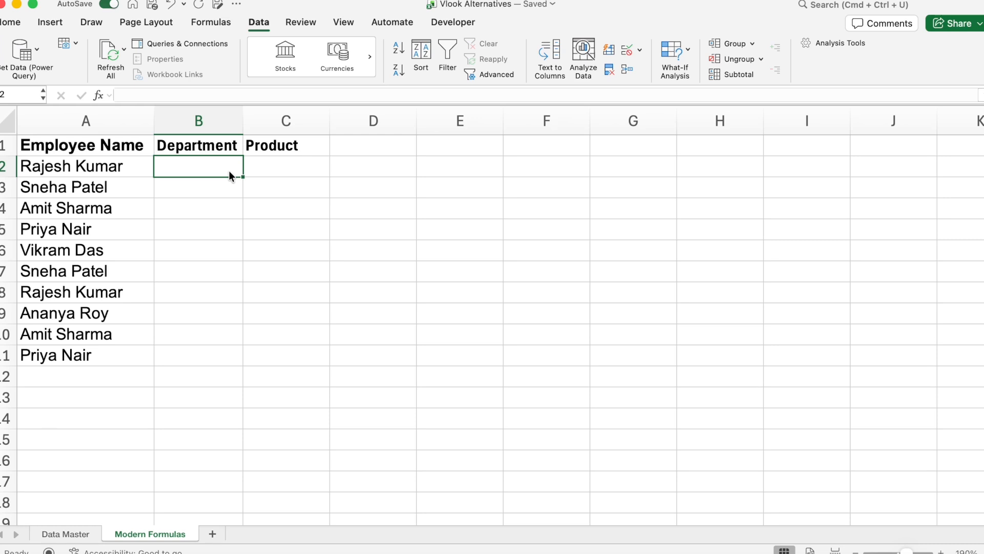
Step: Start an XLOOKUP formula in B2 under Department and set its lookup value to A2 in the formula builder
{"action": "type", "text": "=xloo"}
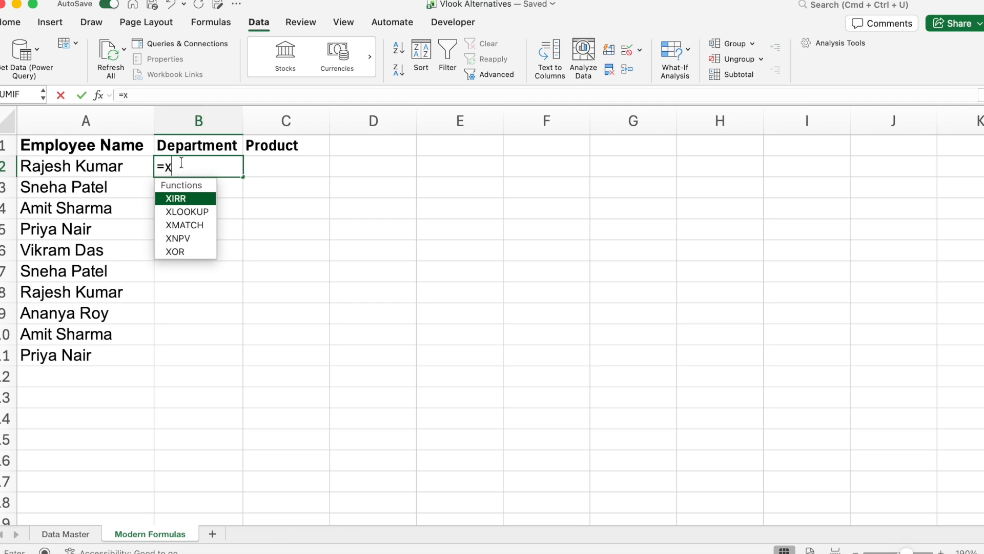
{"action": "key", "text": "Tab"}
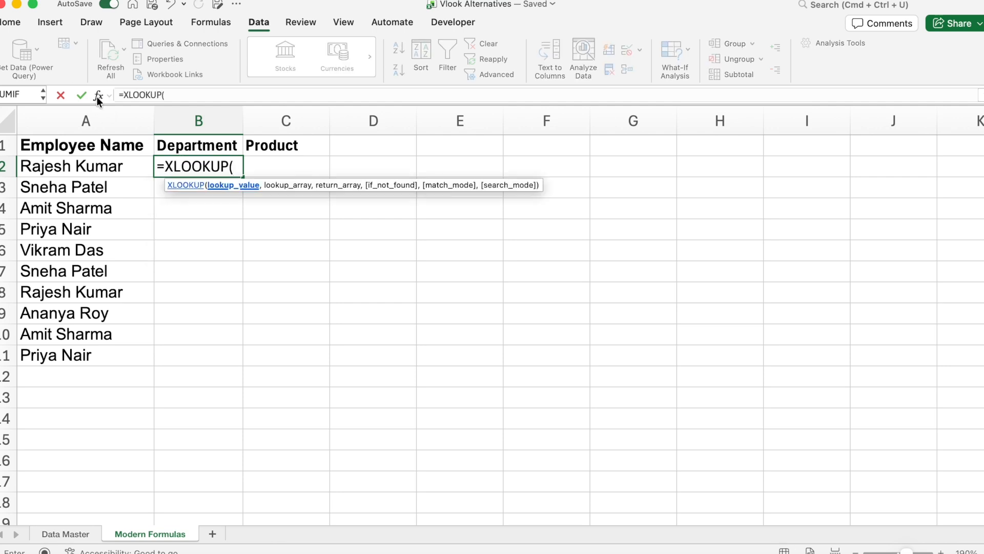
{"action": "left_click", "coordinate": [97, 96]}
{"action": "left_click", "coordinate": [855, 197]}
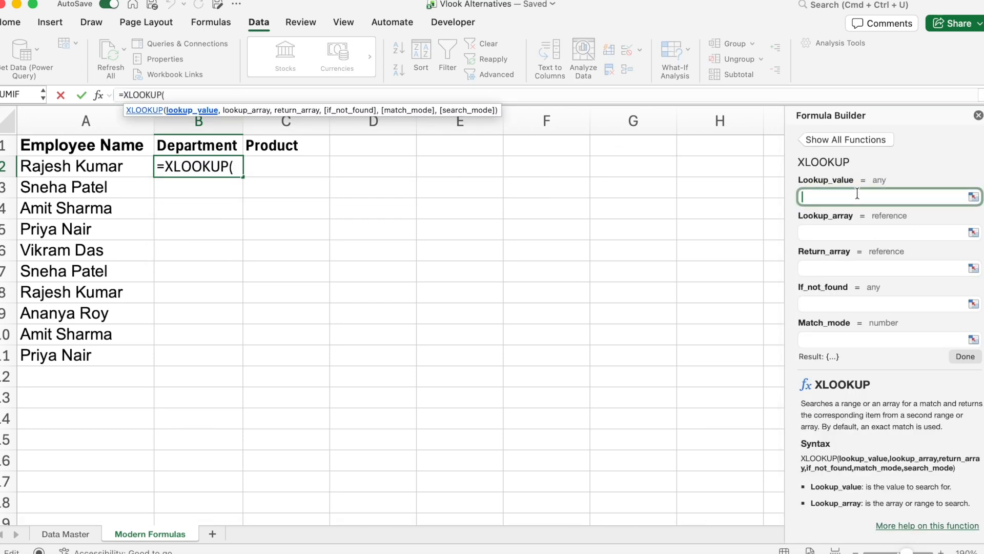
{"action": "left_click", "coordinate": [106, 168]}
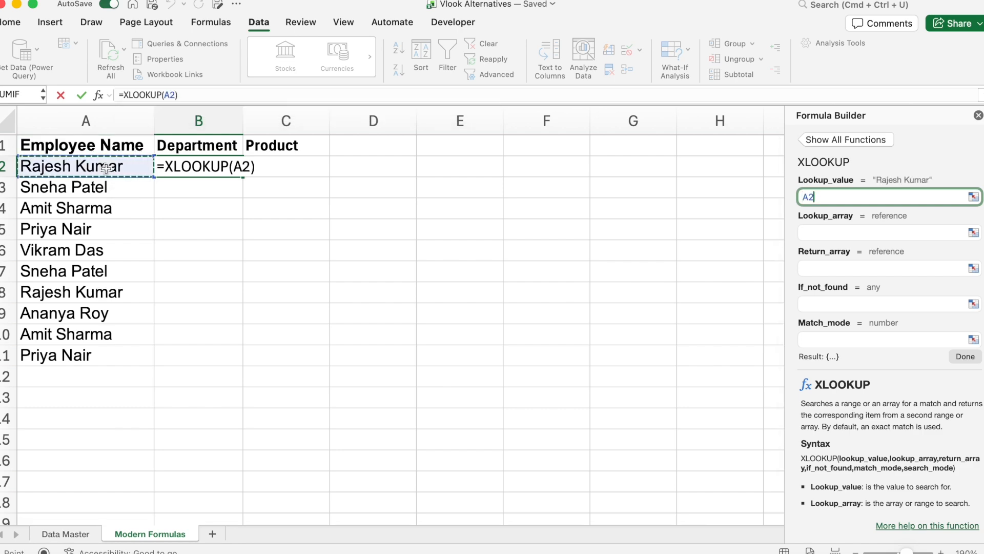
Step: Set the lookup array to column B of the Data Master sheet
{"action": "left_click", "coordinate": [827, 233]}
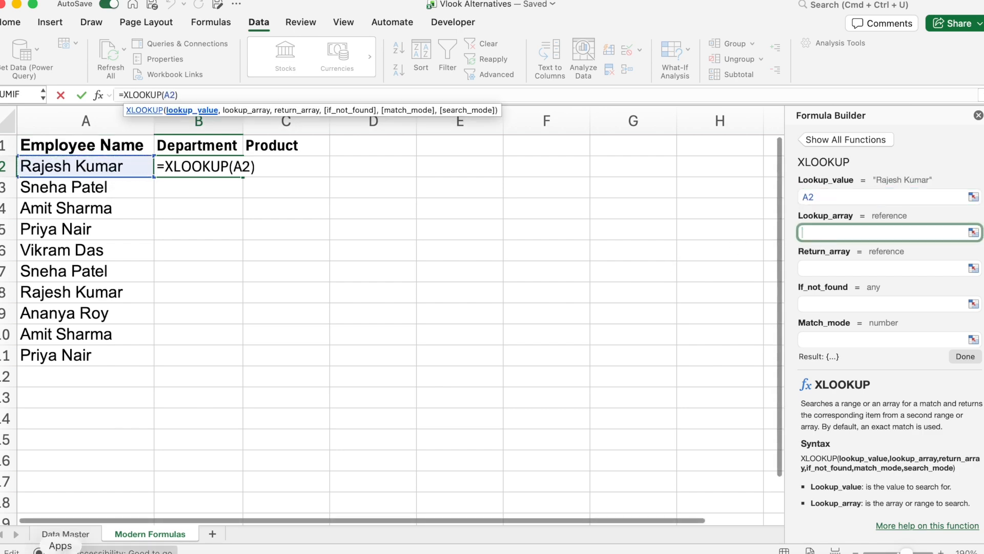
{"action": "left_click", "coordinate": [64, 536]}
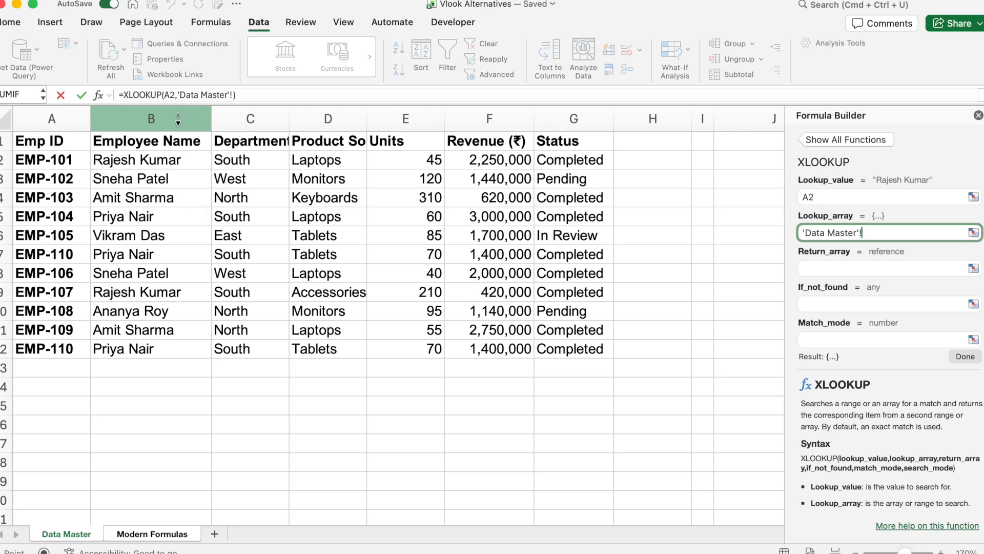
{"action": "left_click", "coordinate": [184, 123]}
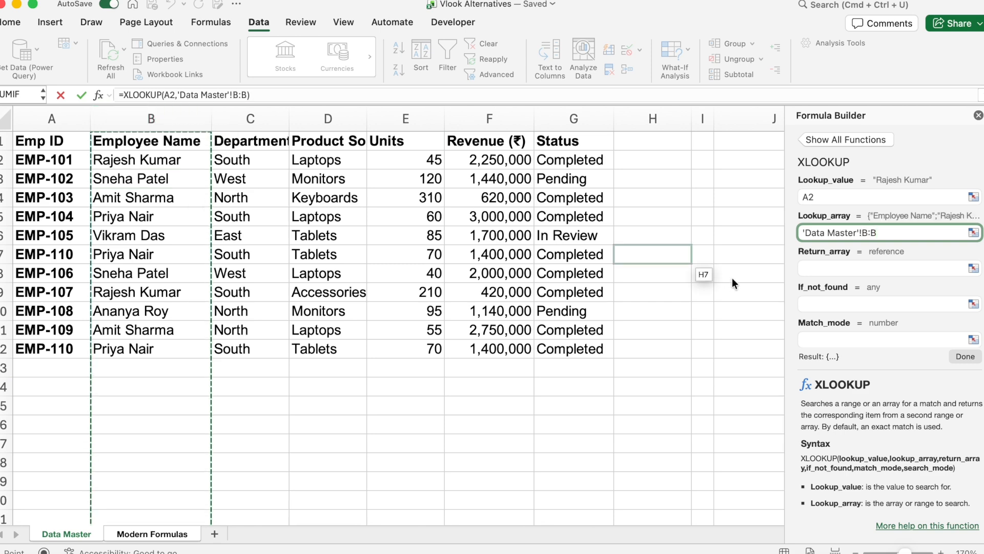
Step: Set the return array to columns C through D of the Data Master sheet
{"action": "left_click", "coordinate": [882, 269]}
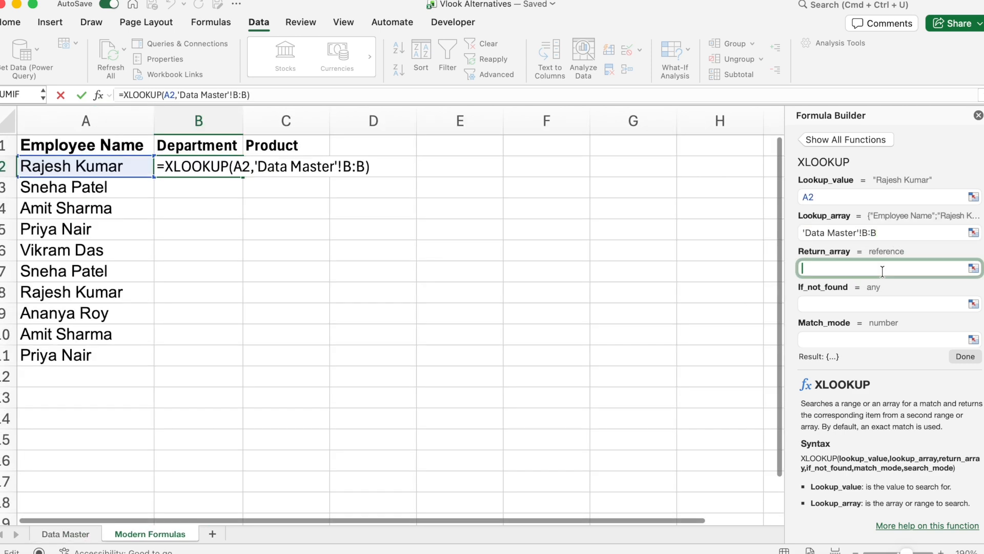
{"action": "left_click", "coordinate": [65, 533]}
{"action": "left_click", "coordinate": [276, 118]}
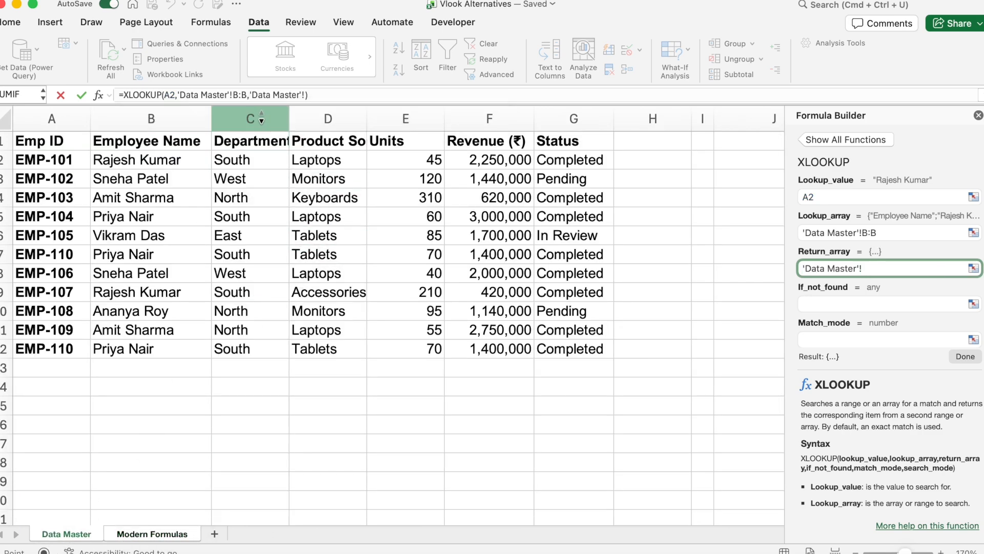
{"action": "left_click_drag", "start_coordinate": [281, 117], "coordinate": [326, 120]}
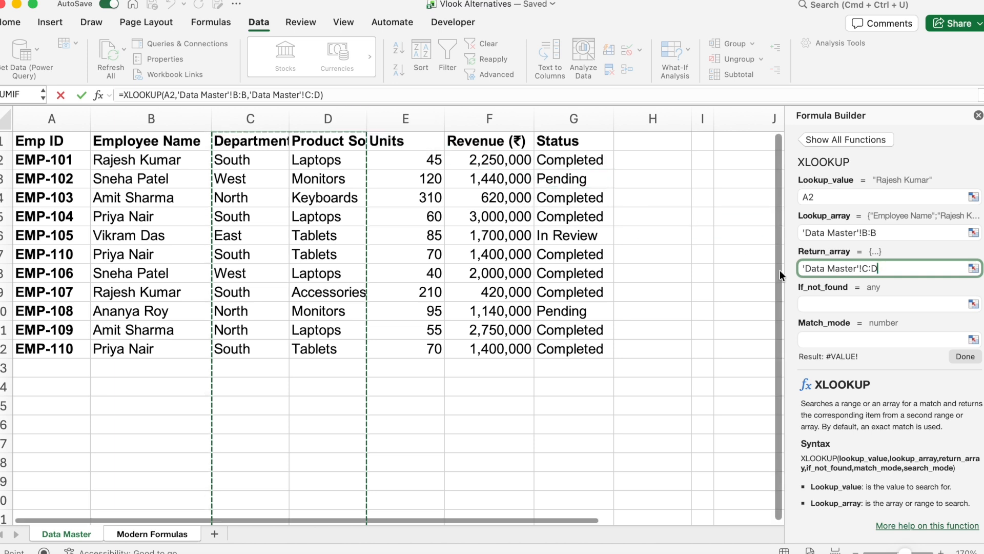
Step: Set the if-not-found value to 0 and finish the formula
{"action": "left_click", "coordinate": [833, 301]}
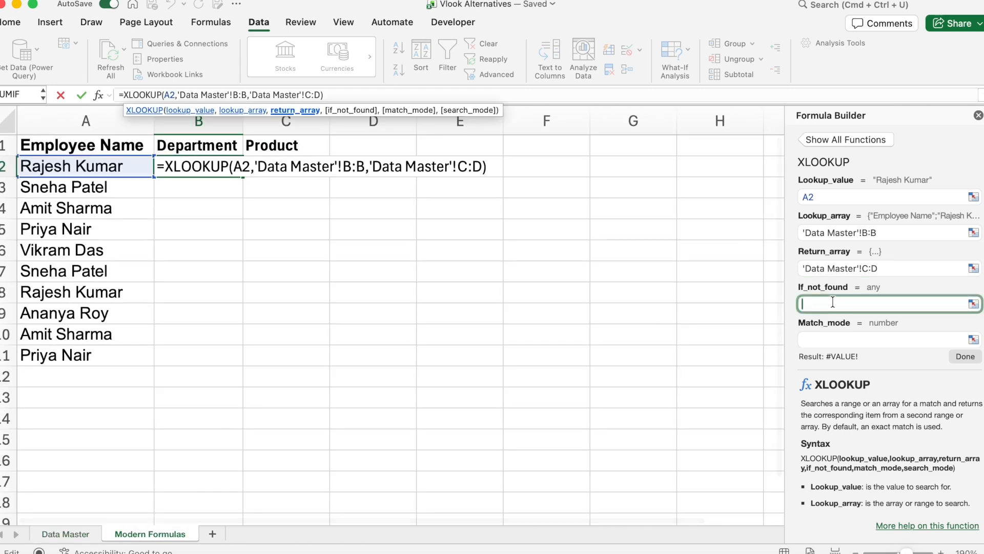
{"action": "type", "text": "0"}
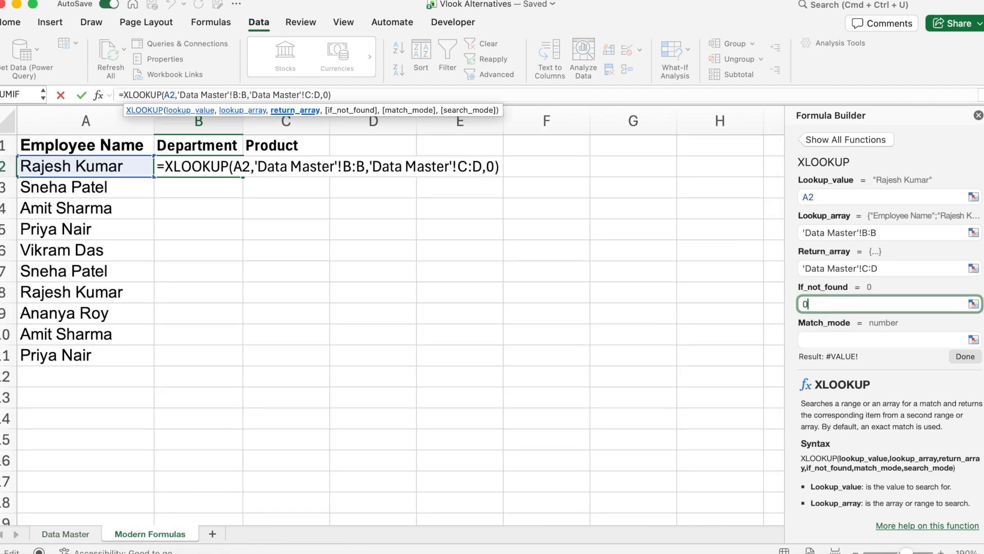
{"action": "left_click", "coordinate": [972, 361]}
Step: Copy the Department and Product results in B2:C2 down through row 11
{"action": "left_click", "coordinate": [307, 190]}
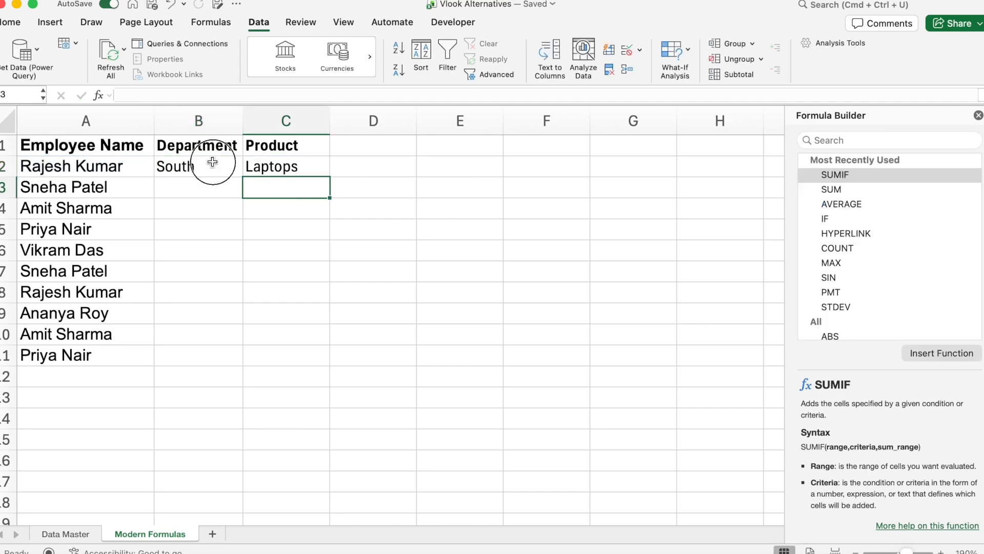
{"action": "left_click_drag", "start_coordinate": [212, 162], "coordinate": [281, 167]}
{"action": "left_click", "coordinate": [332, 178]}
{"action": "left_click_drag", "start_coordinate": [216, 164], "coordinate": [317, 364]}
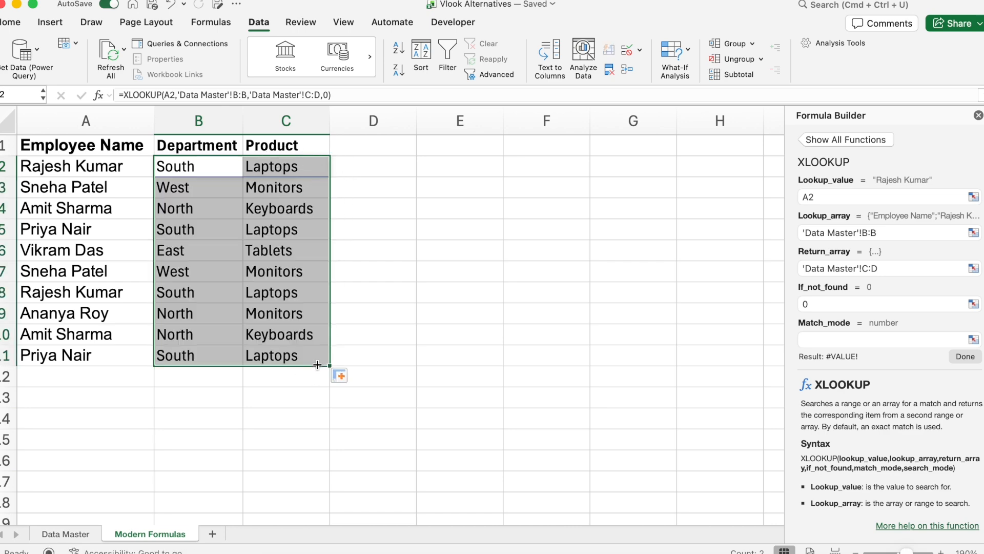
Step: On the Data Master sheet, close the formula builder and start a FILTER formula in cell A15
{"action": "left_click", "coordinate": [362, 245]}
{"action": "key", "text": "ctrl+Page_Up"}
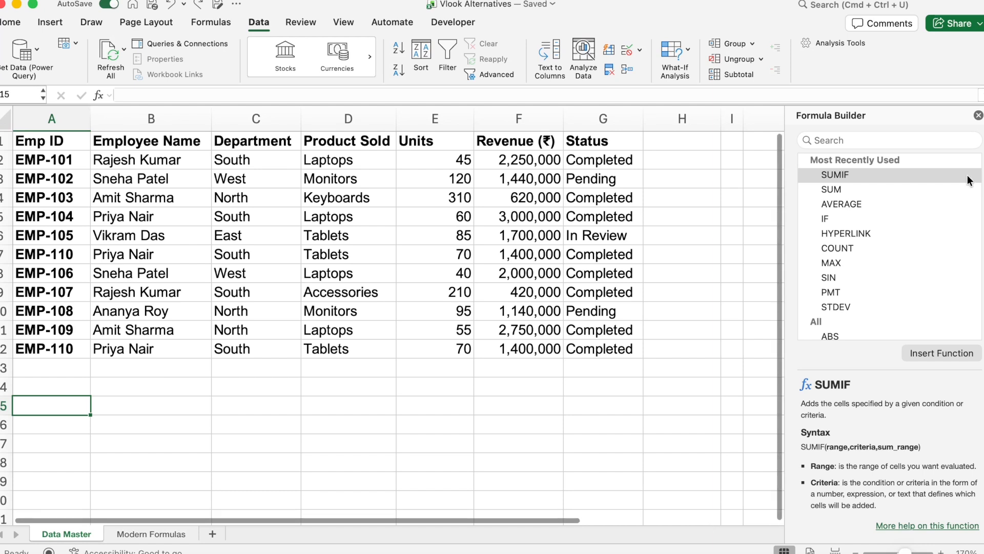
{"action": "left_click", "coordinate": [978, 115]}
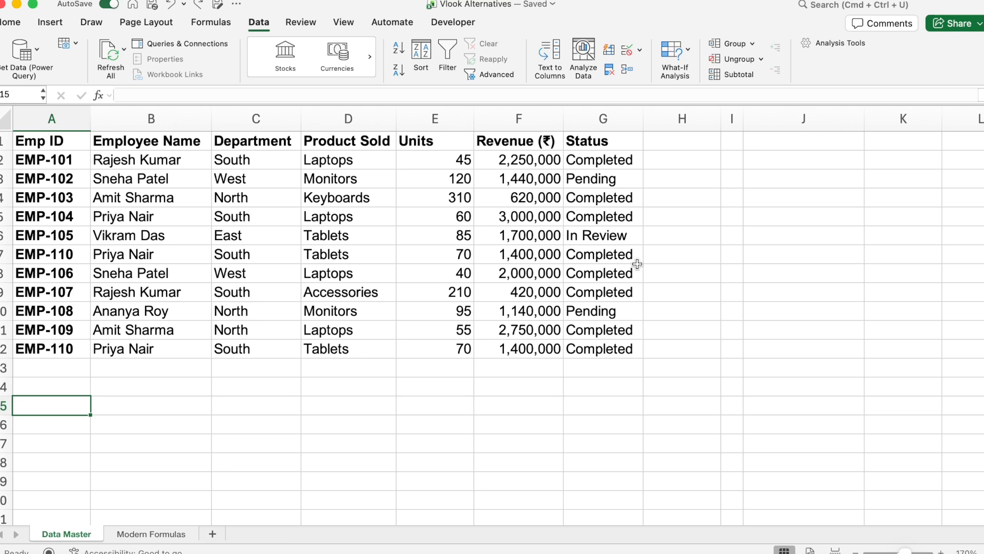
{"action": "type", "text": "=filter("}
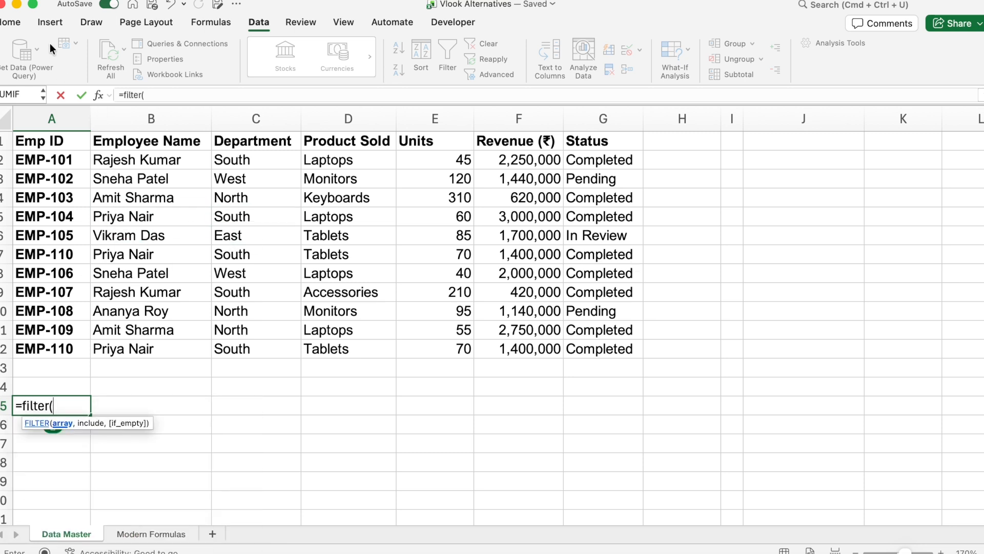
Step: Open the formula builder for FILTER and set its array to the data range A2:G12
{"action": "left_click", "coordinate": [98, 95]}
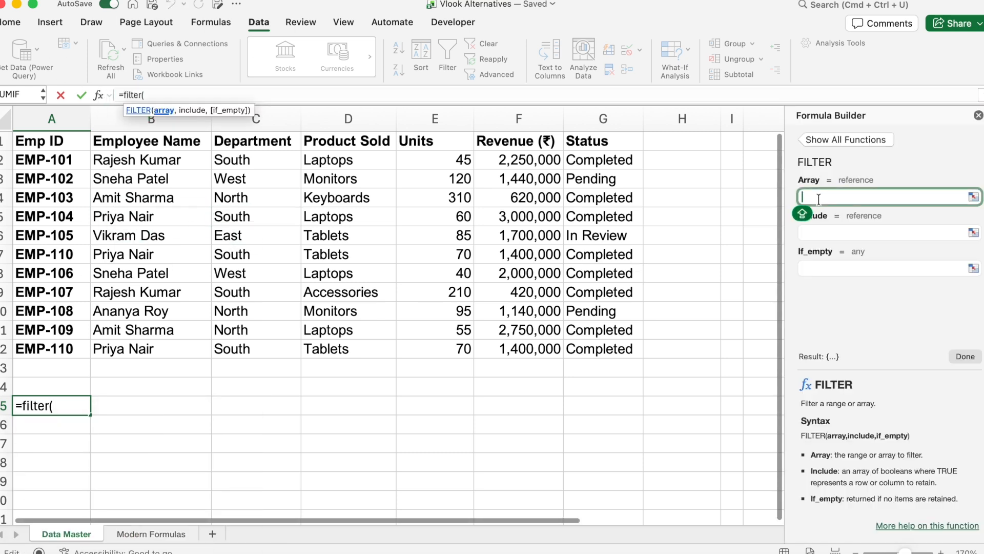
{"action": "left_click", "coordinate": [39, 160]}
{"action": "left_click_drag", "start_coordinate": [70, 173], "coordinate": [627, 348]}
{"action": "left_click", "coordinate": [884, 233]}
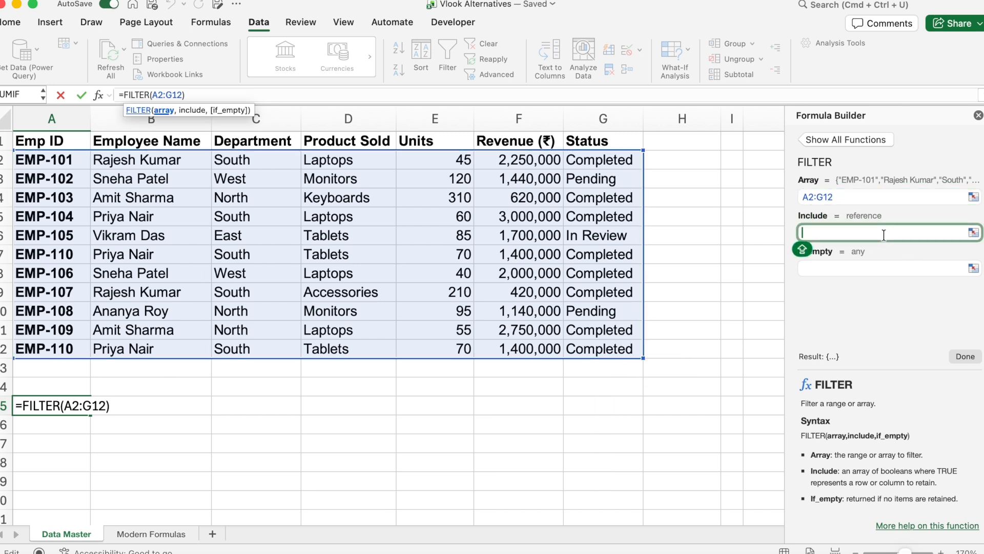
Step: Set the FILTER include argument to C2:C12 and the if-empty value to " RECORD NOT FOUND"
{"action": "left_click", "coordinate": [271, 169]}
{"action": "left_click_drag", "start_coordinate": [272, 169], "coordinate": [285, 353]}
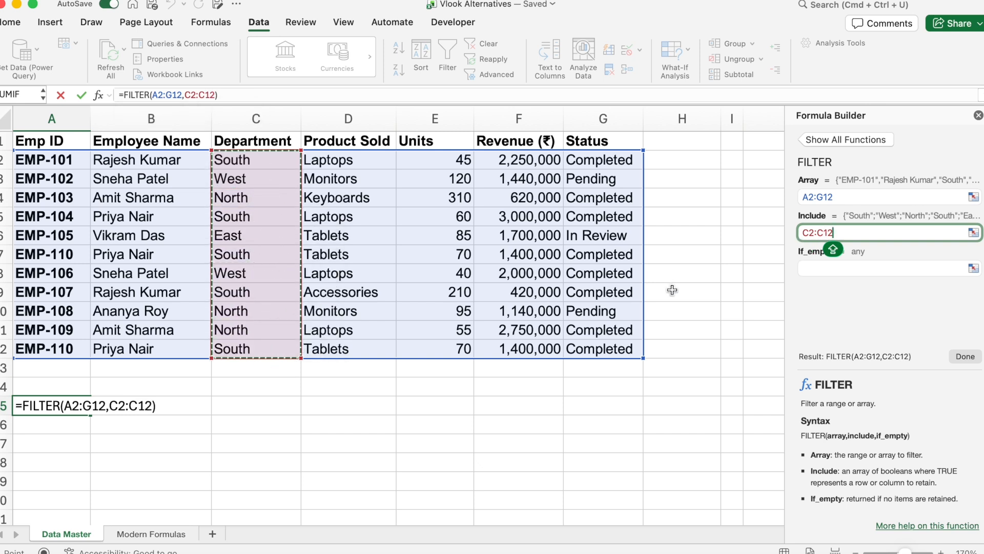
{"action": "left_click", "coordinate": [864, 267]}
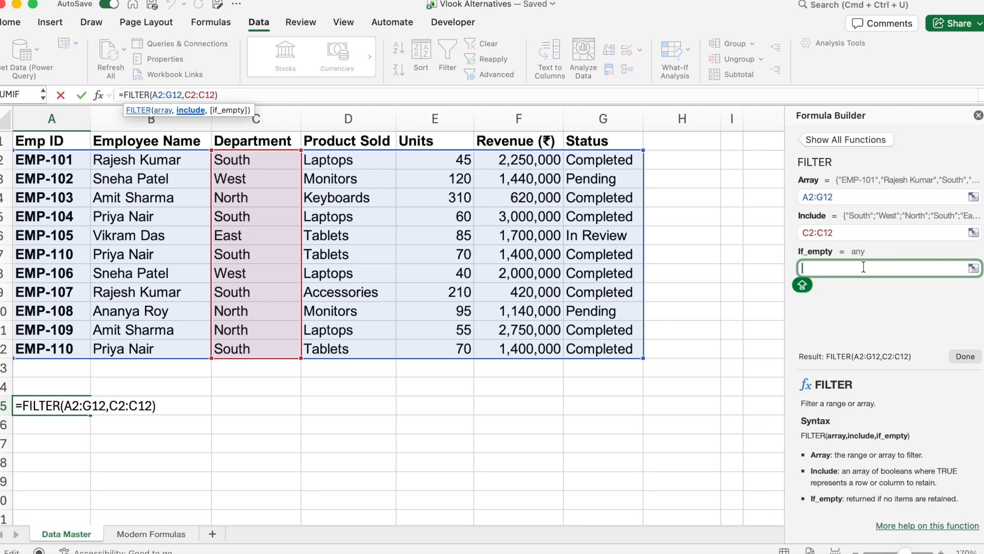
{"action": "type", "text": "\""}
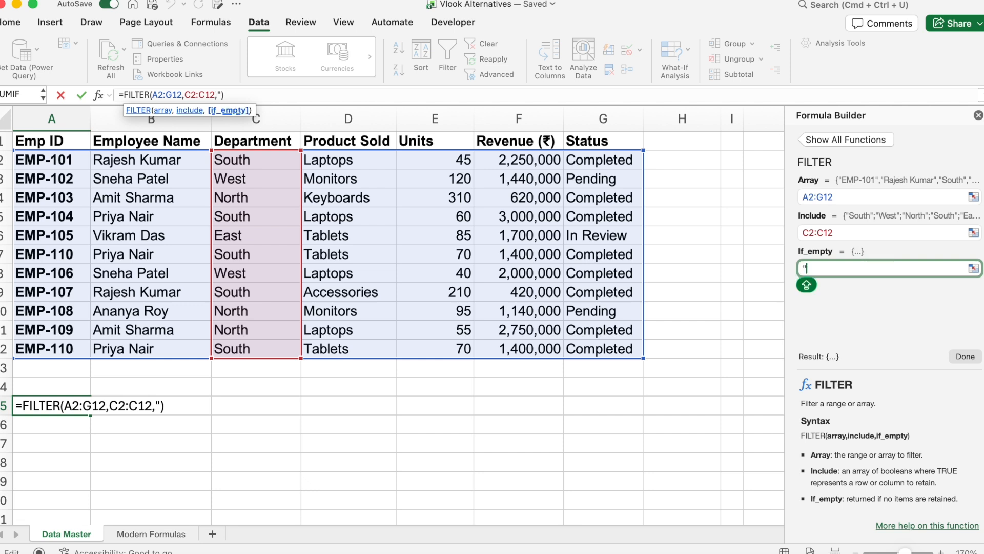
{"action": "type", "text": " RECOR"}
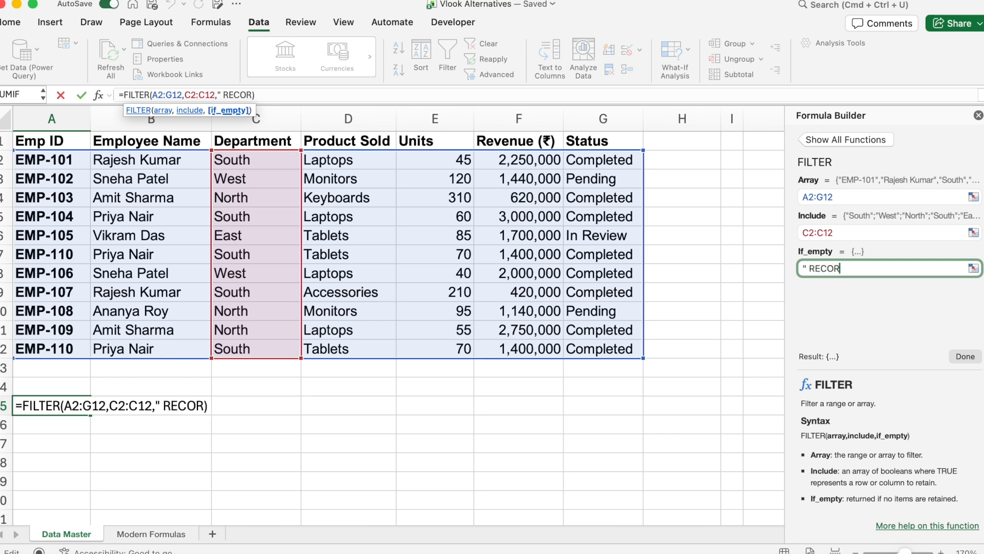
{"action": "type", "text": "D NOT FOUND"}
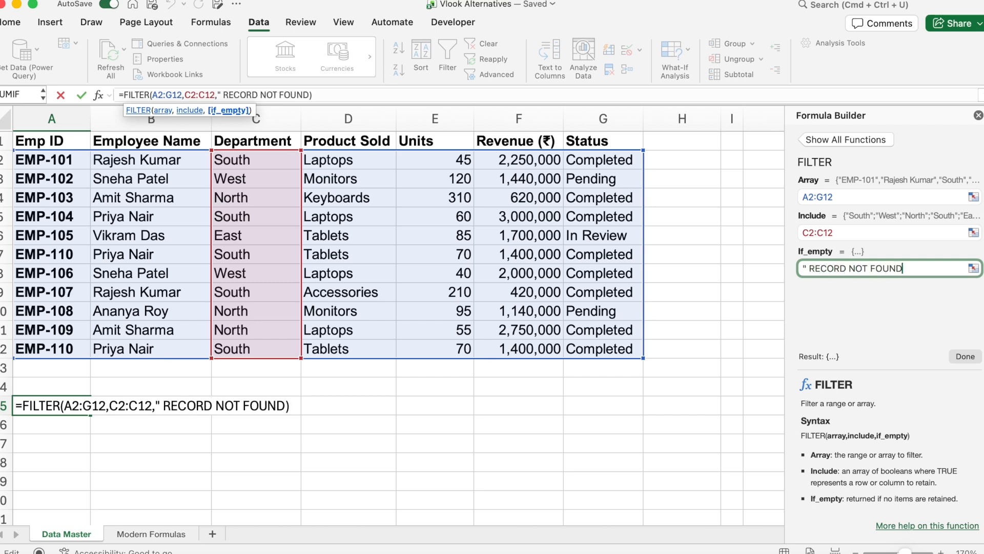
{"action": "key", "text": "Caps_Lock"}
Step: Change the include condition to C2:C12="South" and finish the FILTER formula
{"action": "left_click", "coordinate": [863, 231]}
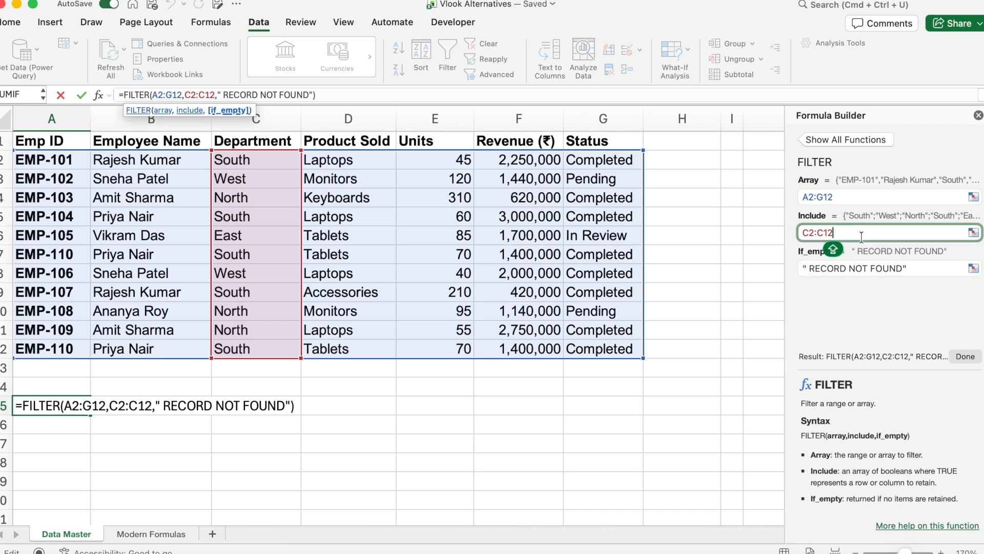
{"action": "type", "text": "="}
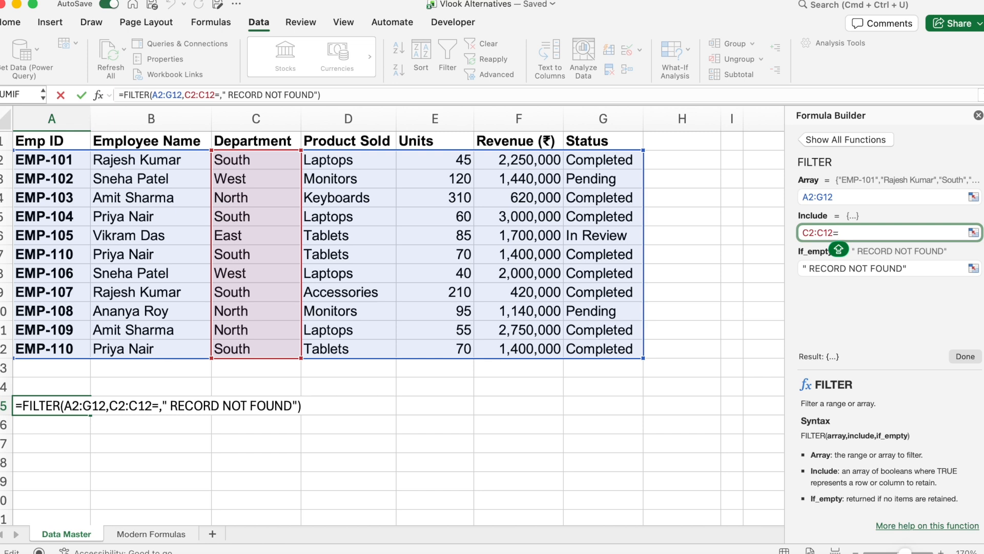
{"action": "type", "text": "\""}
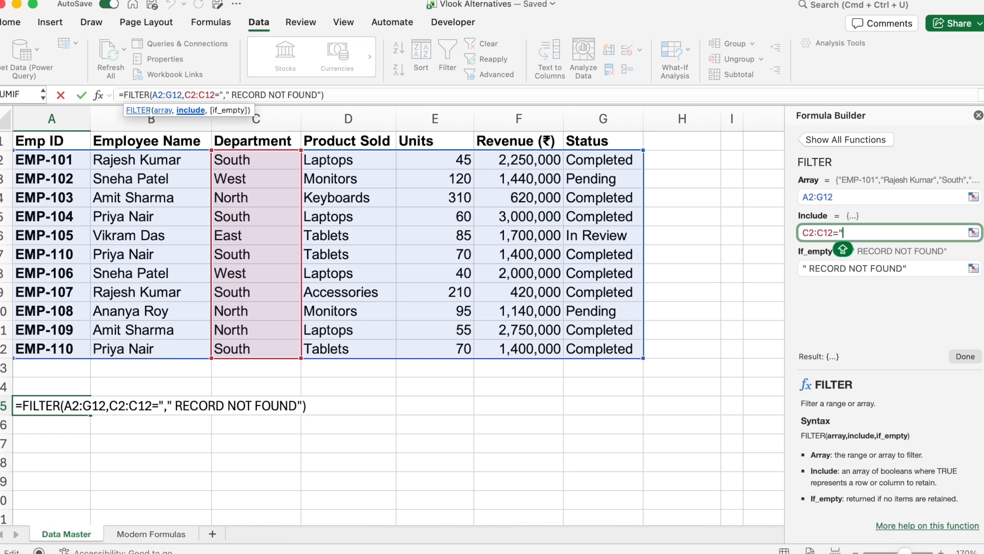
{"action": "type", "text": "SOUT"}
{"action": "key", "text": "BackSpace"}
{"action": "key", "text": "BackSpace"}
{"action": "key", "text": "BackSpace"}
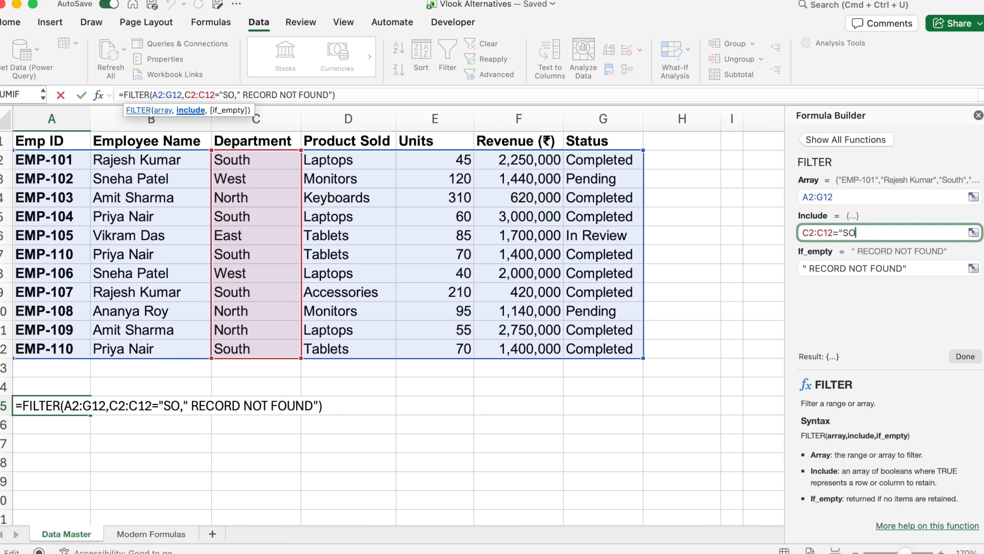
{"action": "type", "text": "out"}
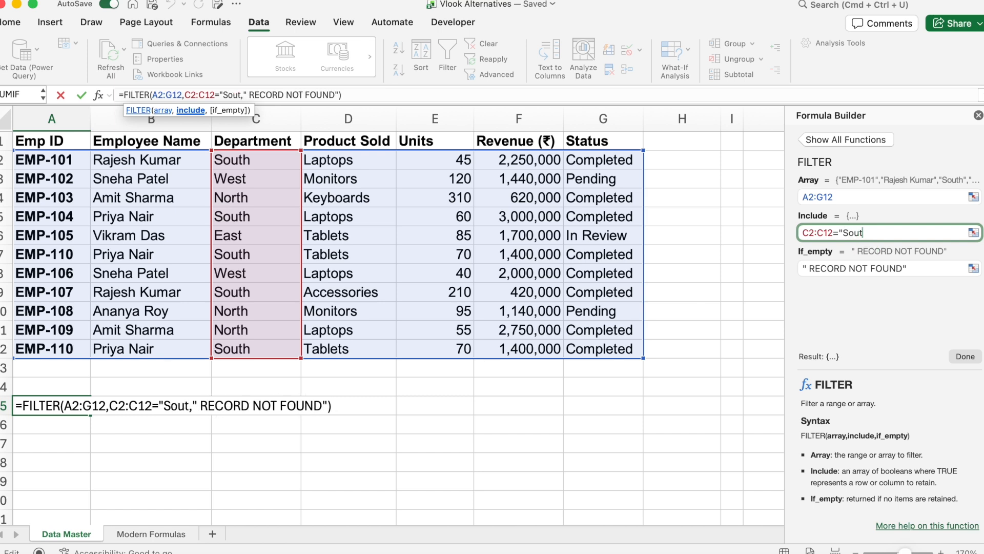
{"action": "type", "text": "\""}
{"action": "key", "text": "BackSpace"}
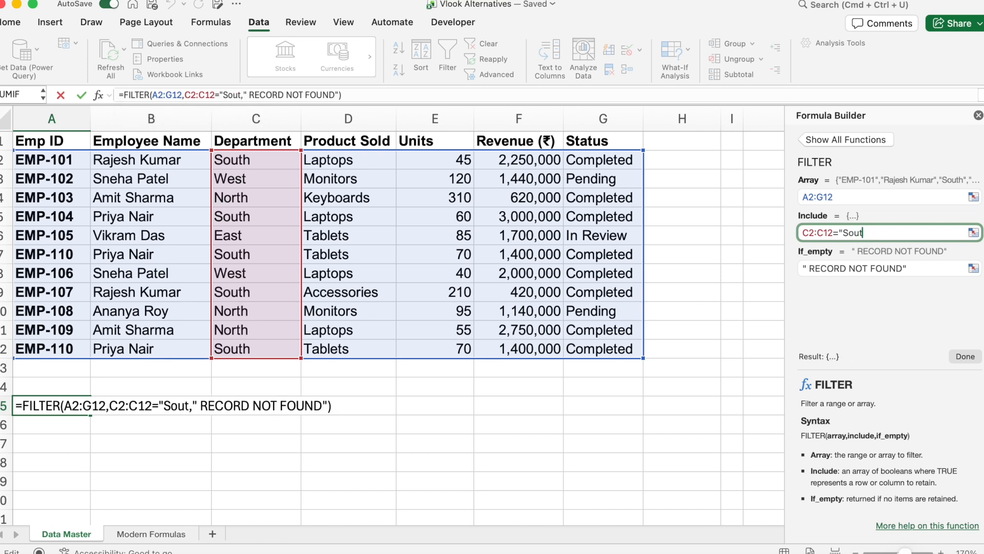
{"action": "type", "text": "h\""}
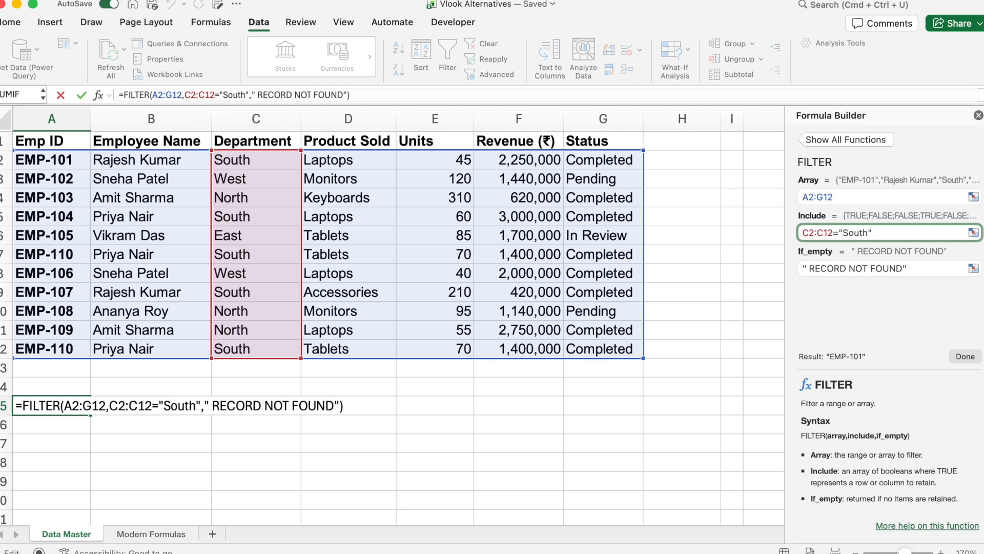
{"action": "left_click", "coordinate": [966, 359]}
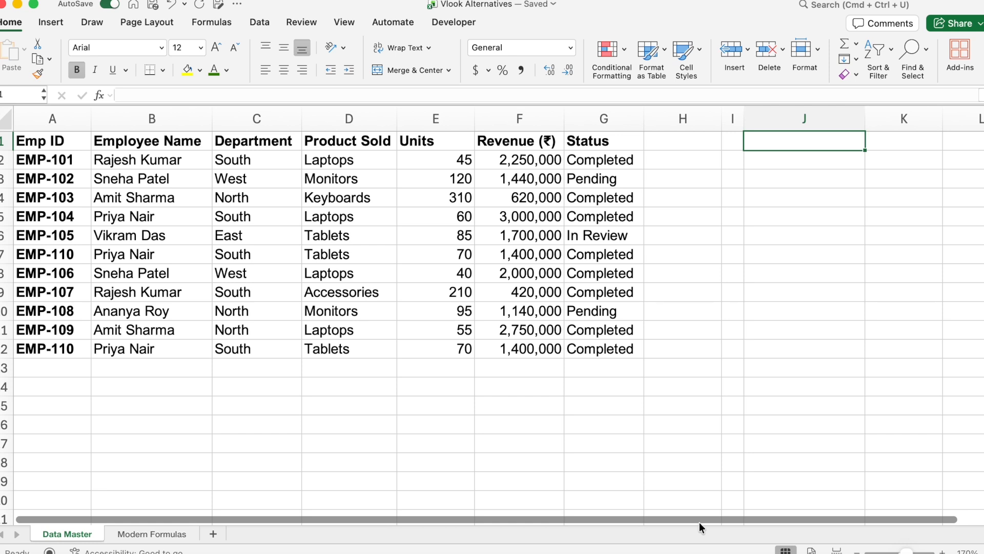
Step: In cell J1, enter a UNIQUE formula that lists the distinct values of column B
{"action": "type", "text": "=uniq"}
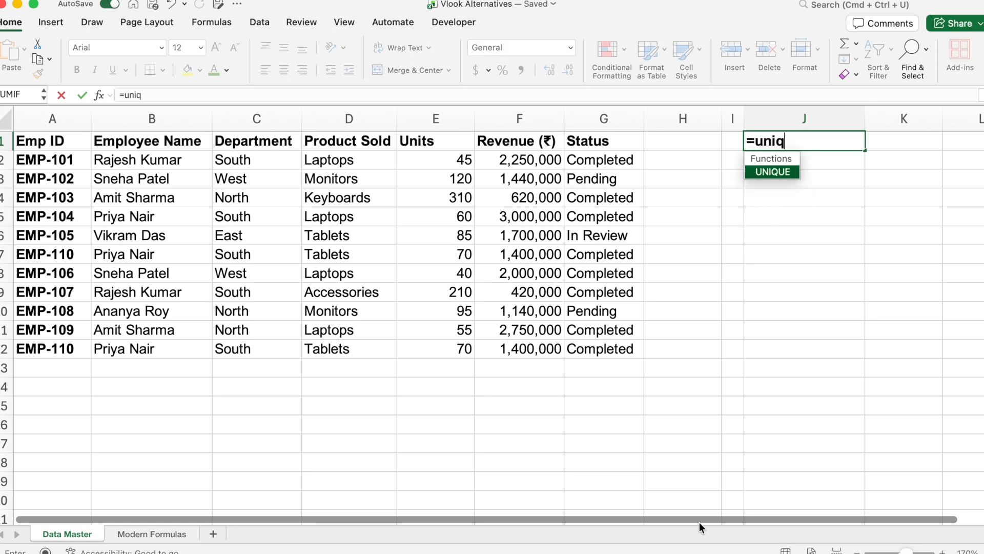
{"action": "key", "text": "Tab"}
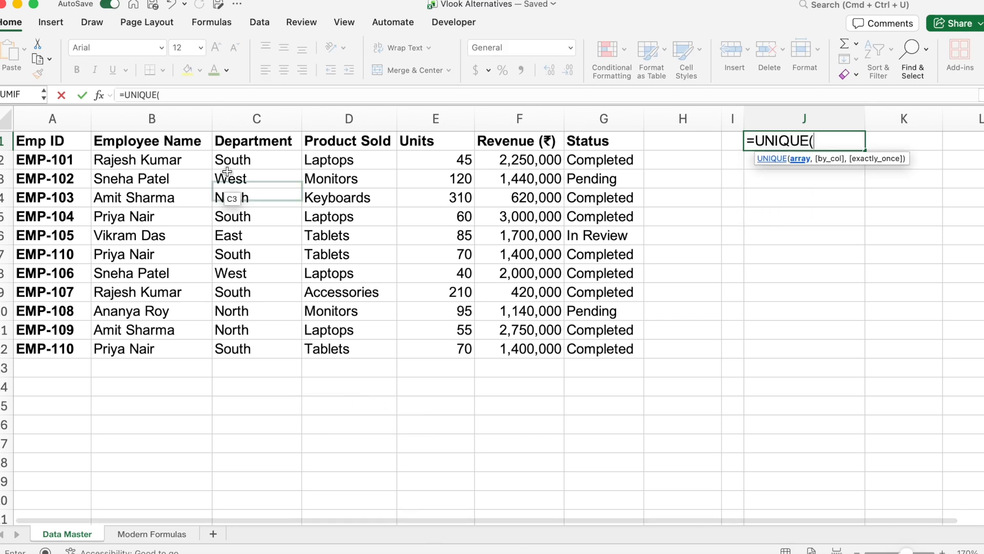
{"action": "left_click", "coordinate": [178, 119]}
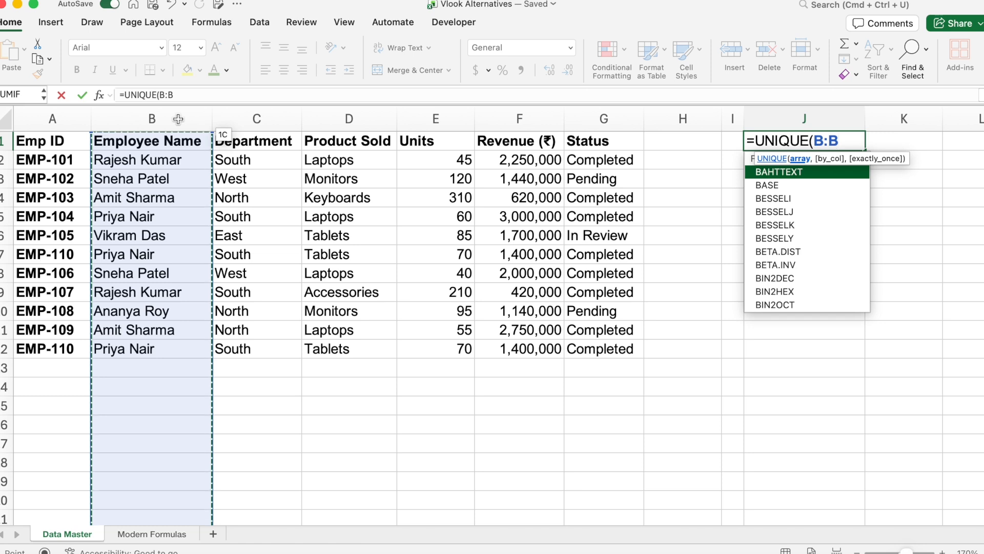
{"action": "key", "text": "Return"}
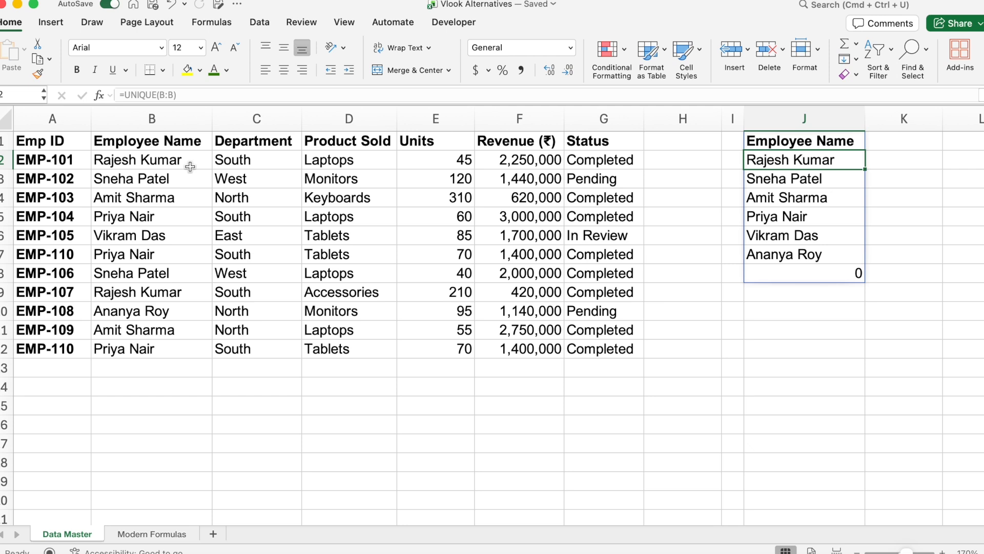
Step: Wrap the UNIQUE formula in J1 inside SORT so the names appear alphabetically
{"action": "left_click", "coordinate": [124, 92]}
{"action": "key", "text": "Escape"}
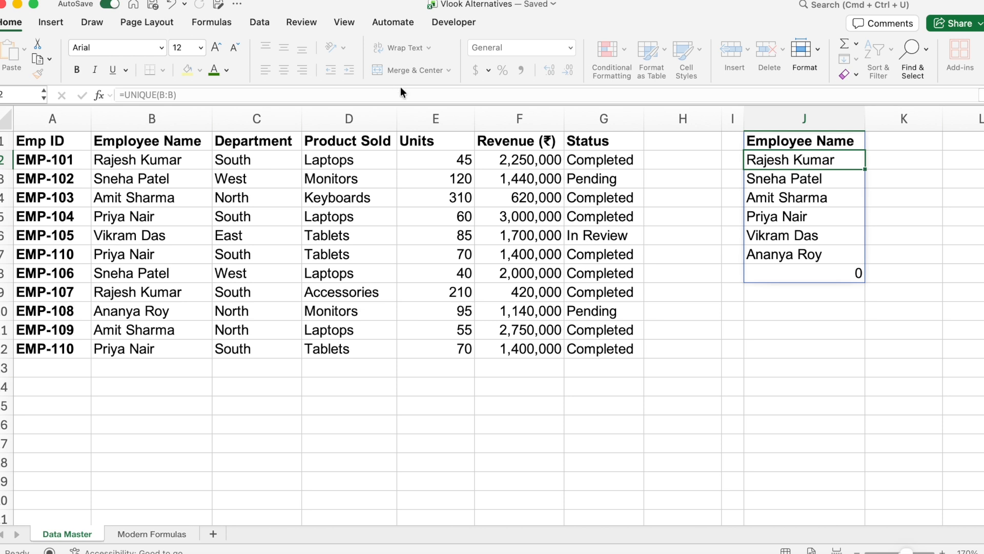
{"action": "key", "text": "Up"}
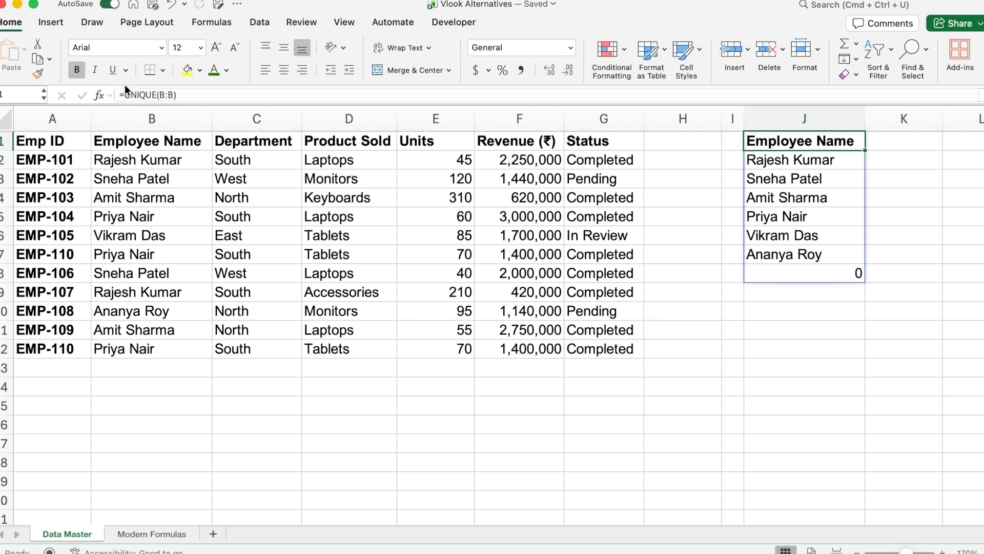
{"action": "left_click", "coordinate": [126, 93]}
{"action": "type", "text": "sor"}
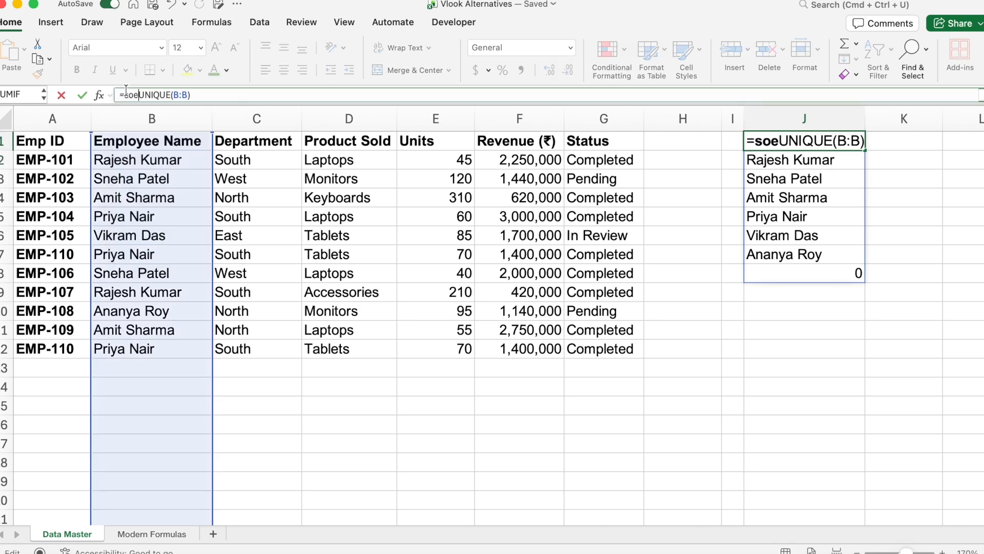
{"action": "type", "text": "t("}
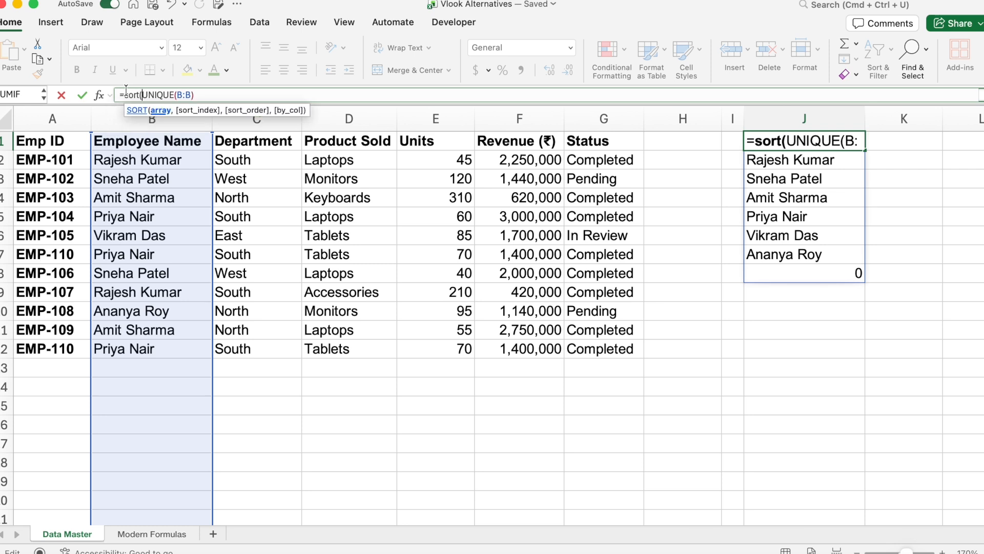
{"action": "left_click", "coordinate": [237, 96]}
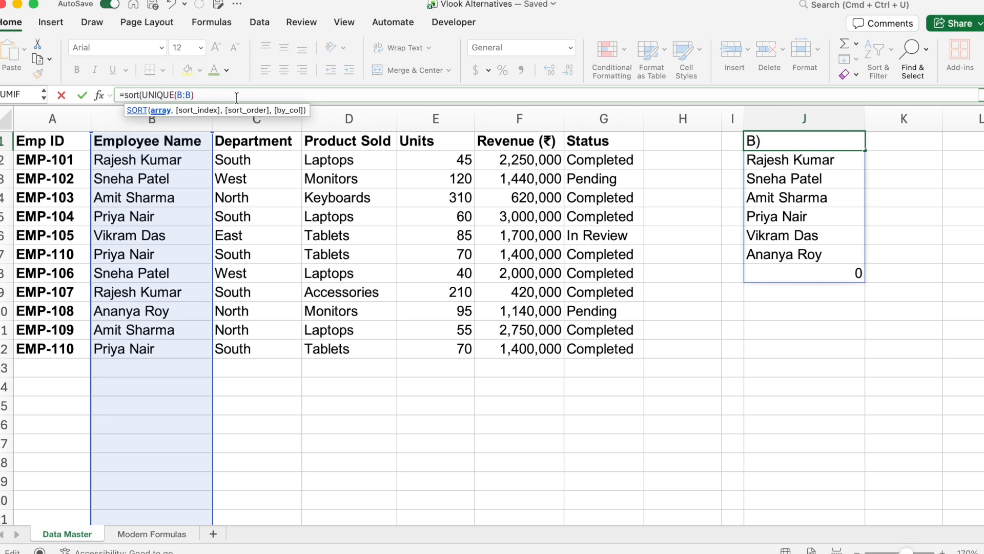
{"action": "type", "text": ")"}
{"action": "key", "text": "Return"}
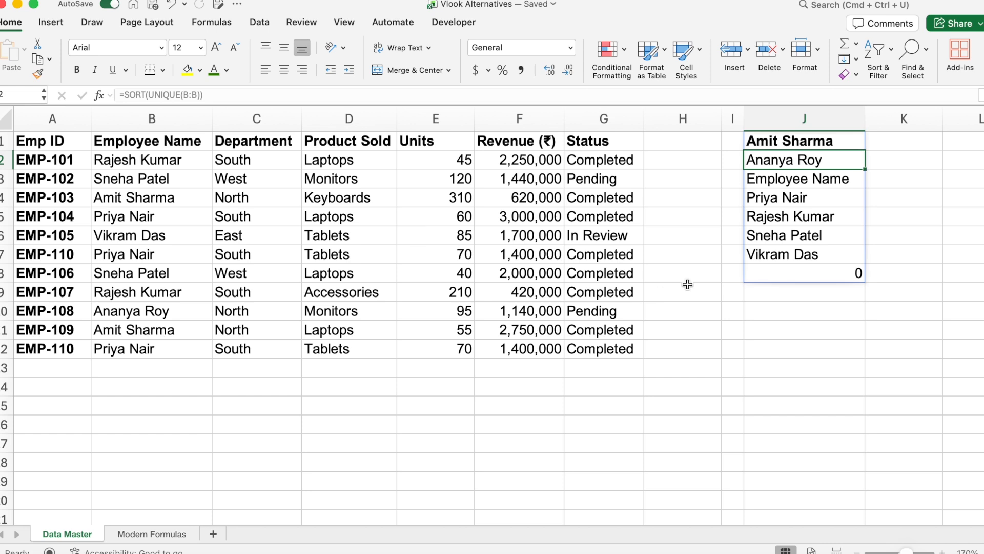
{"action": "left_click", "coordinate": [813, 276]}
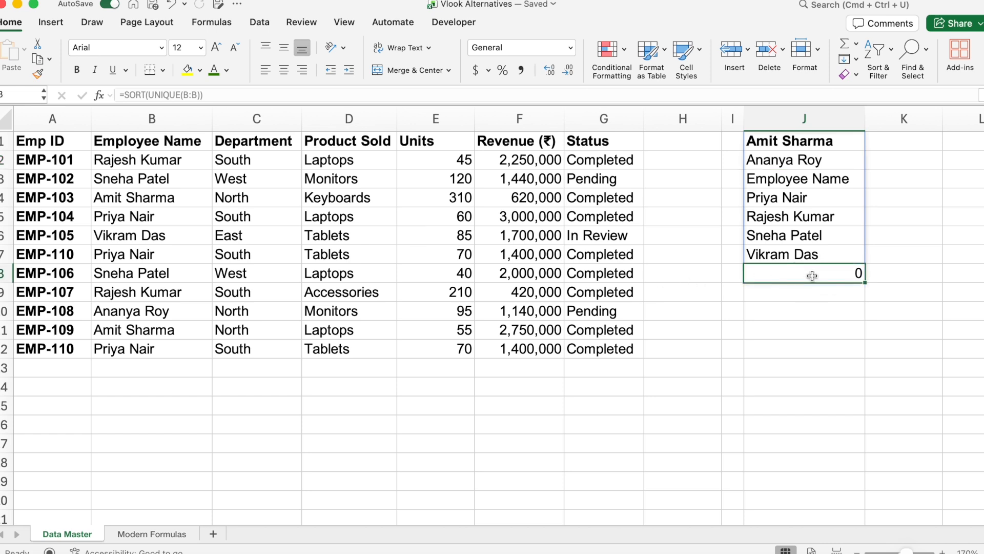